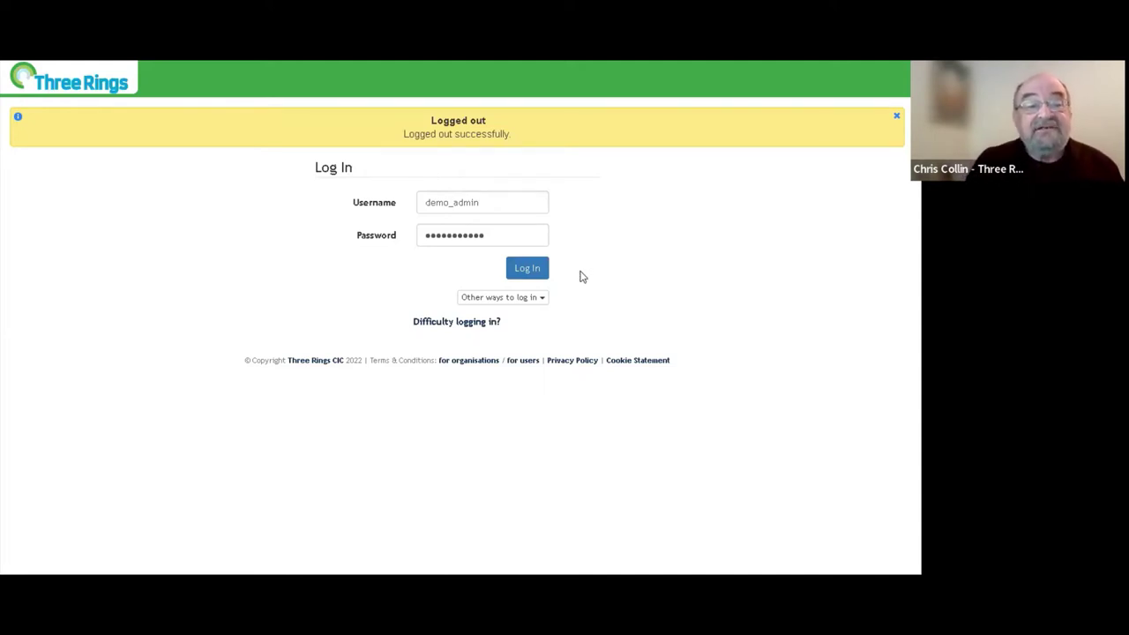
Log in as the demo admin and review the Overview's Latest News and Upcoming Events.
click(529, 270)
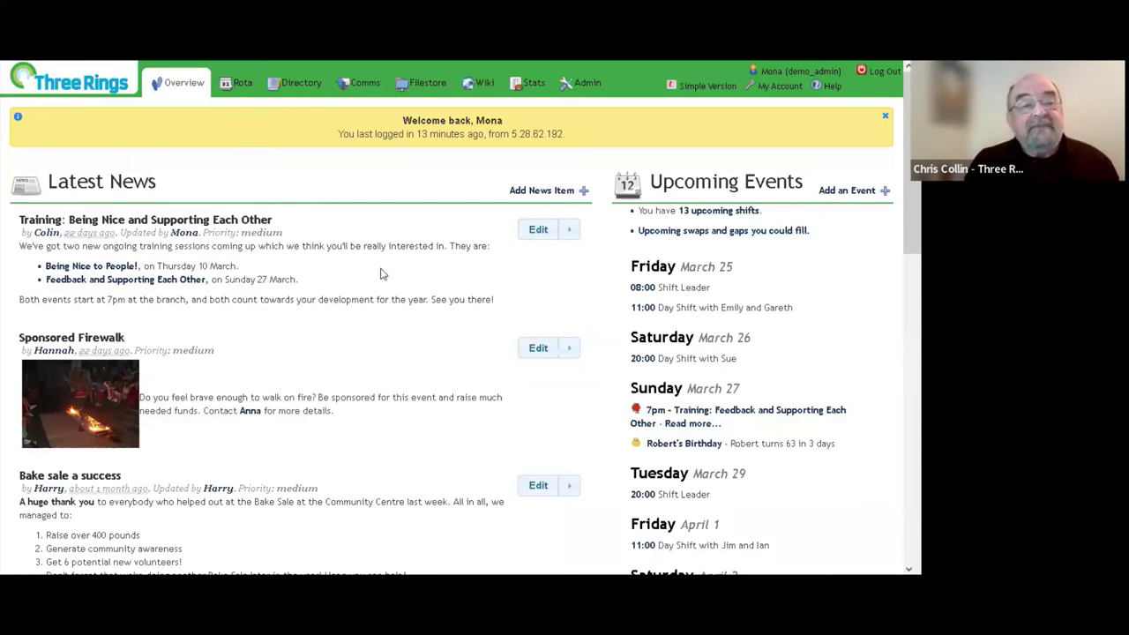
scroll(380, 272, down, 4)
scroll(379, 271, up, 4)
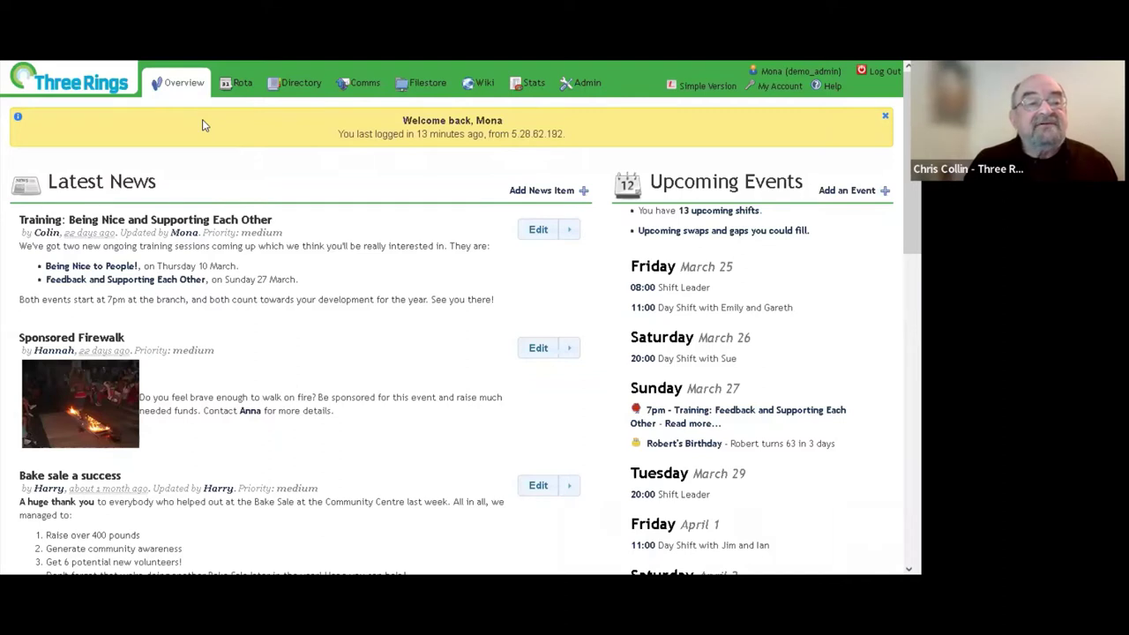
click(232, 86)
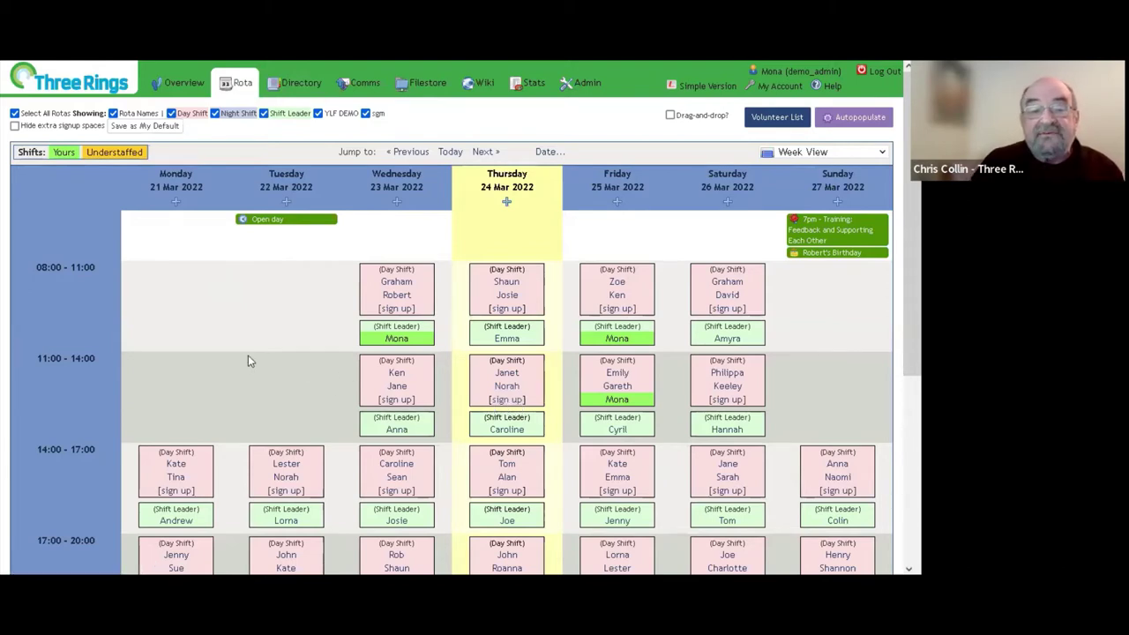
Review the 21–27 March 2022 rota week, then move on to the volunteer Directory.
click(289, 84)
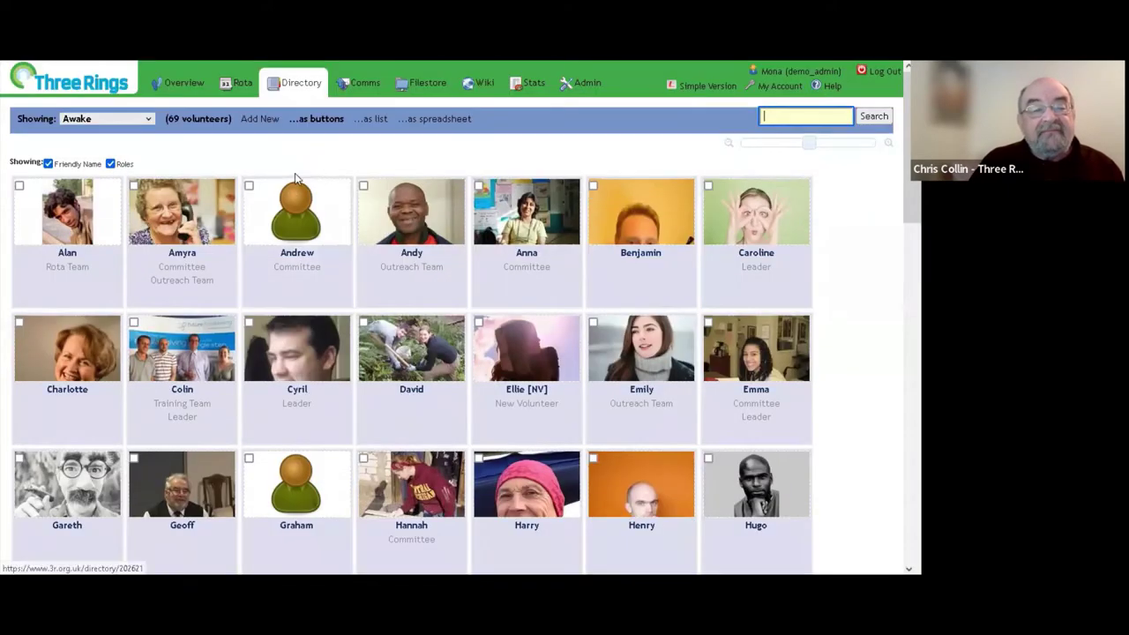
Switch the Directory of 69 volunteers from photo buttons to a detailed list.
click(375, 122)
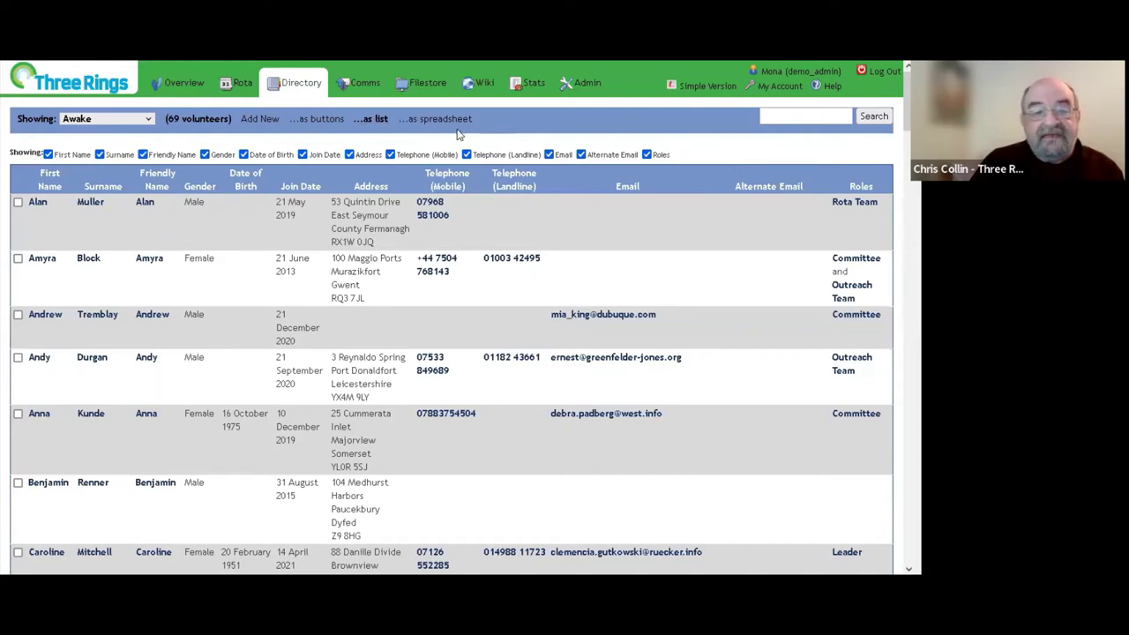
Open the Send A Message form and review its Email type and empty fields.
mouse_move(368, 88)
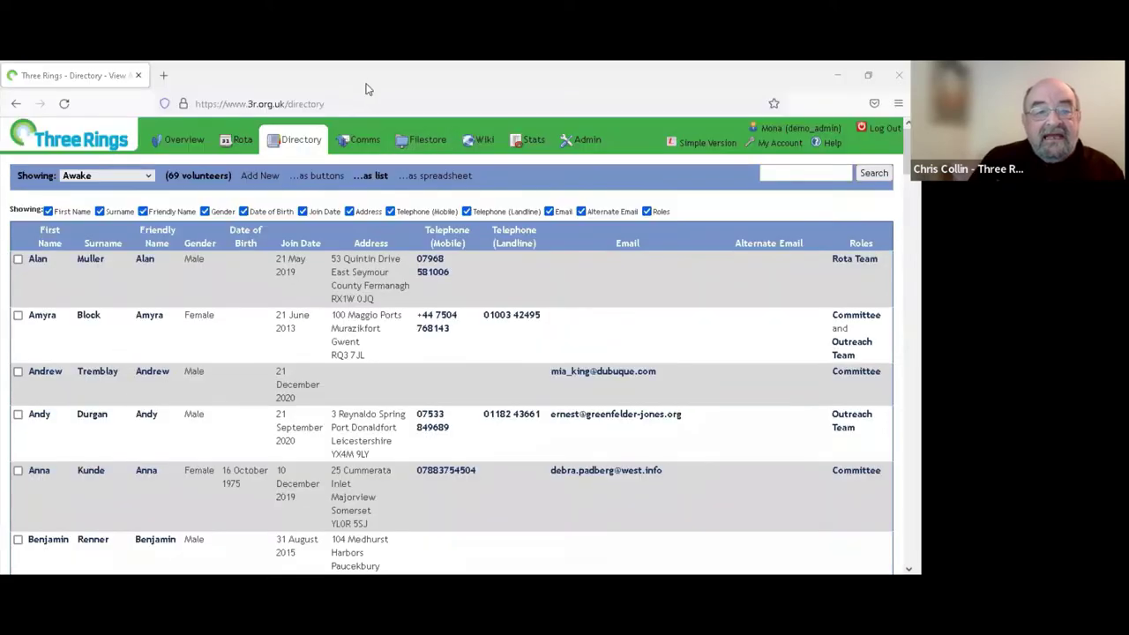
click(366, 143)
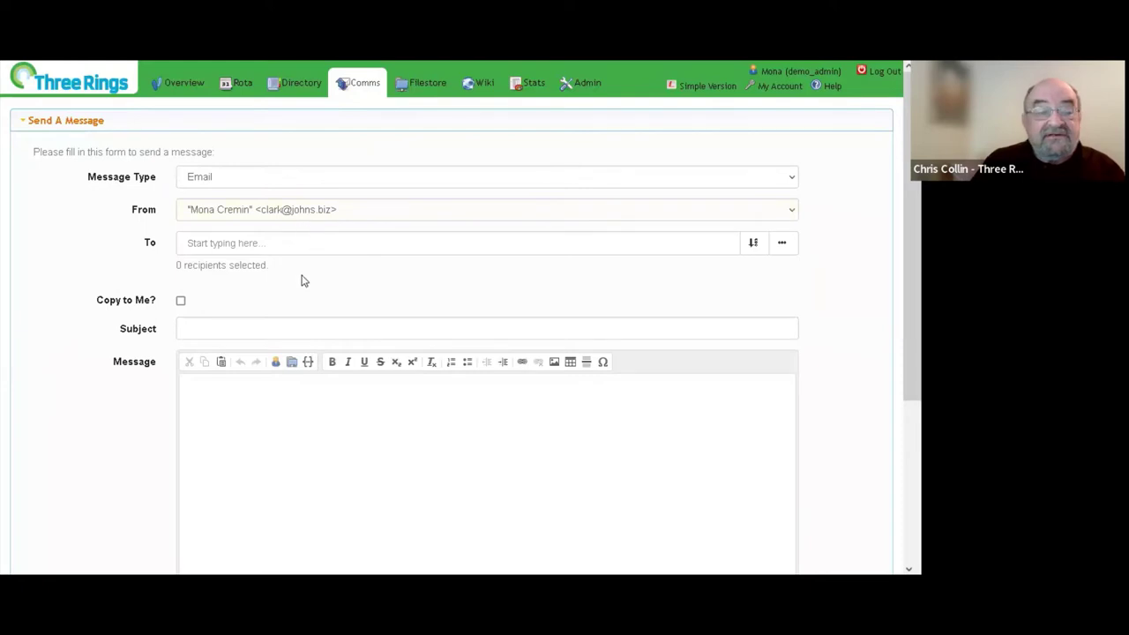
scroll(305, 282, down, 3)
scroll(305, 282, up, 3)
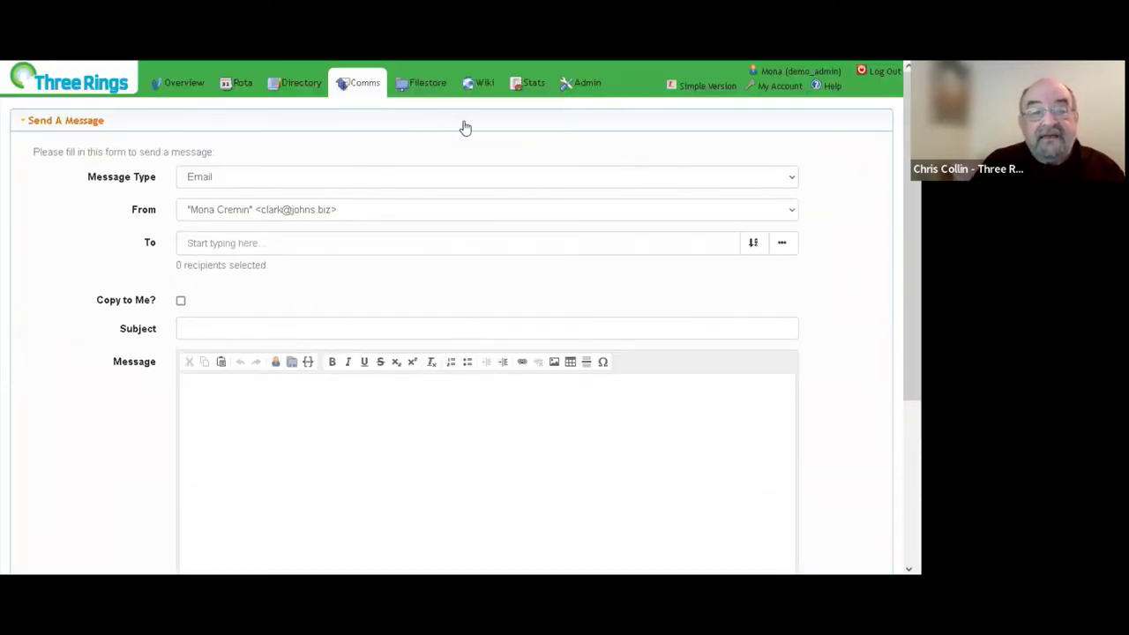
click(430, 84)
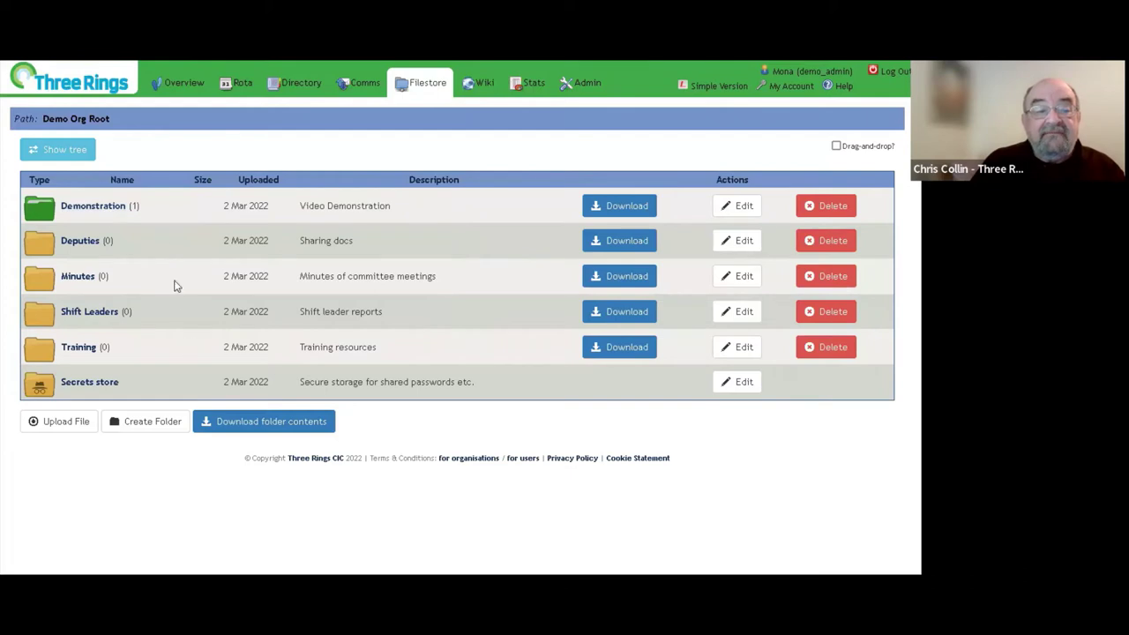
Browse into the Demonstration folder, then return to the Demo Org Root listing.
click(83, 205)
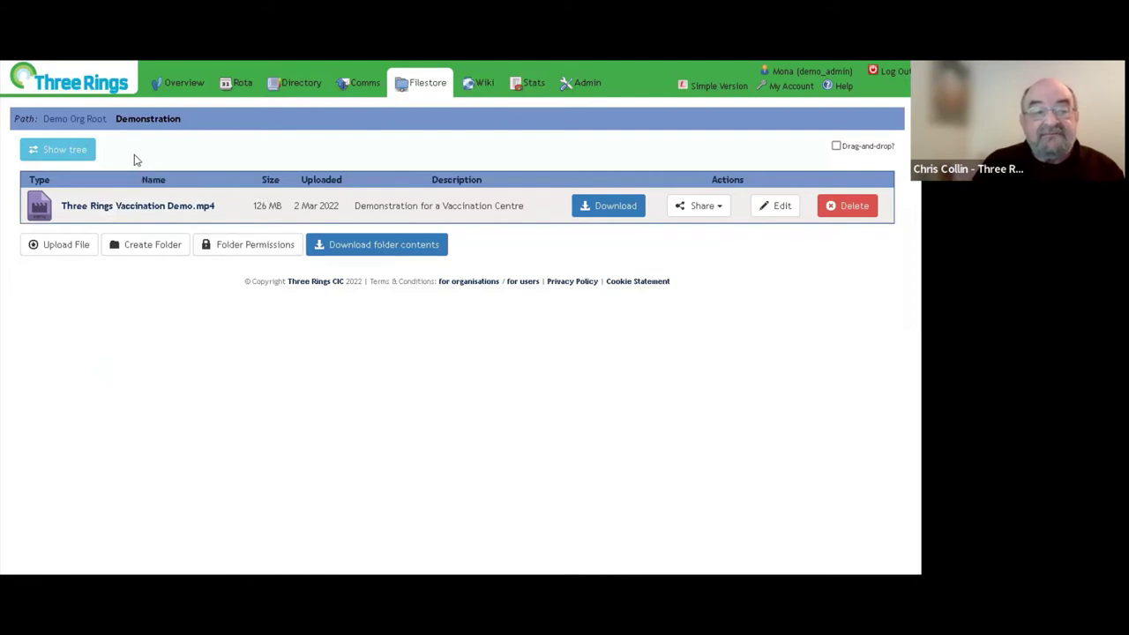
click(88, 120)
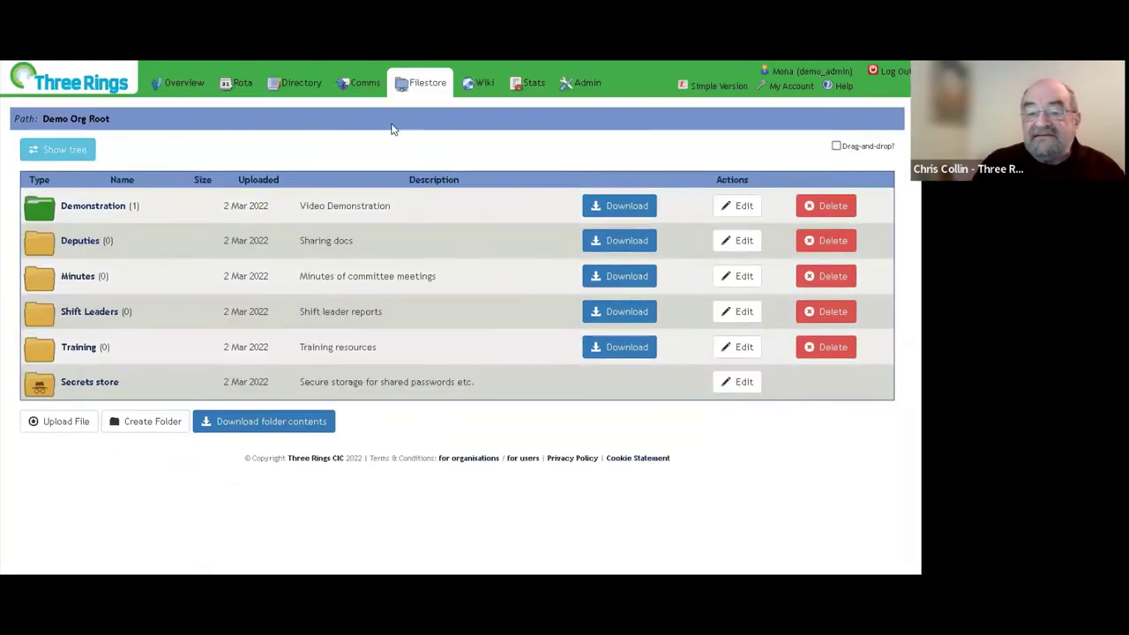
click(480, 85)
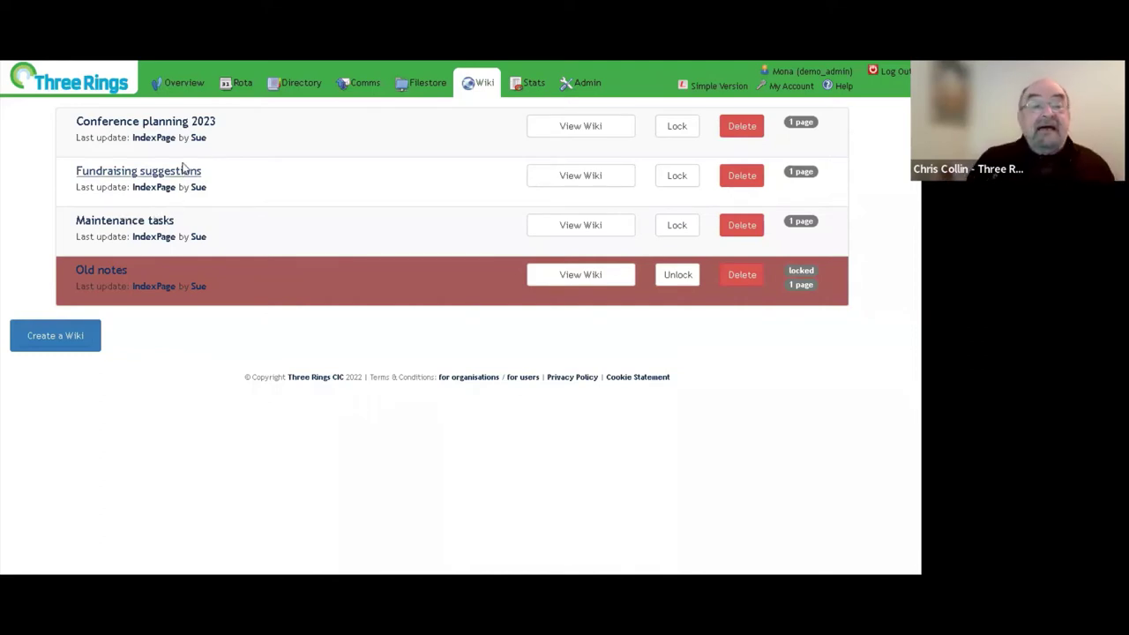
Review the four wikis, including the locked Old notes, then go to Stats.
mouse_move(482, 95)
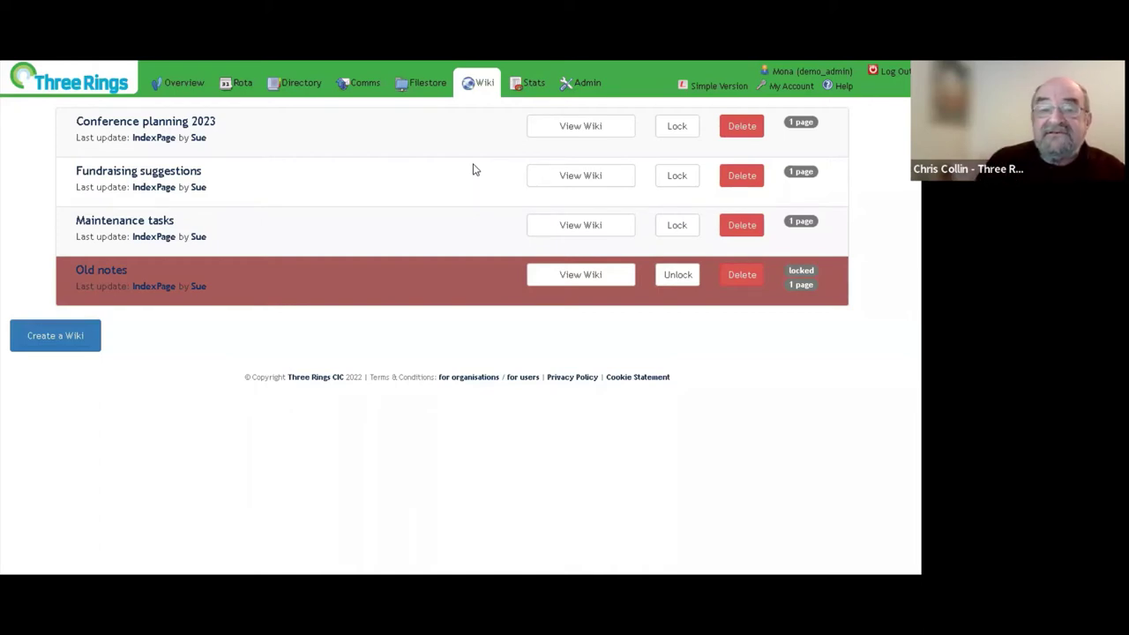
click(533, 84)
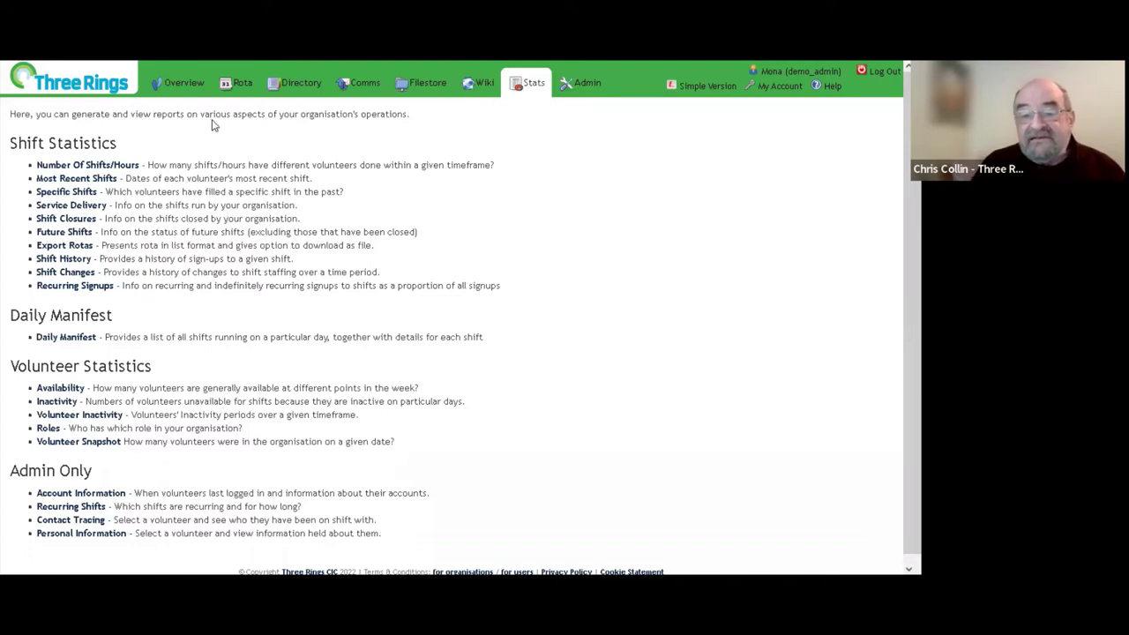
Generate the Number Of Shifts report broken down by rota.
click(125, 166)
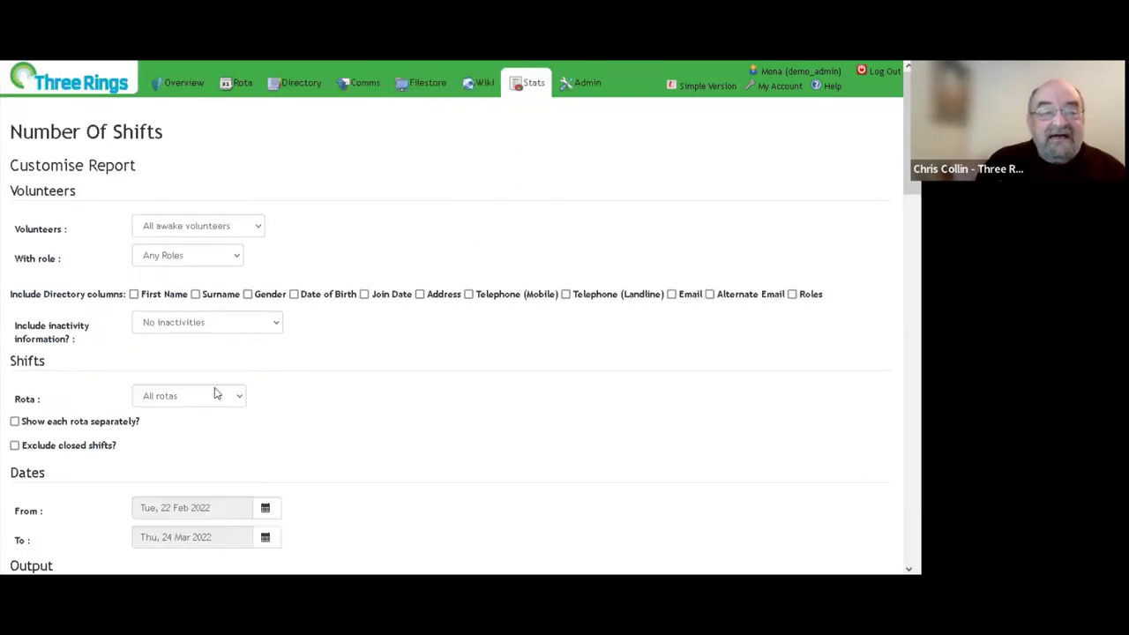
scroll(212, 395, down, 3)
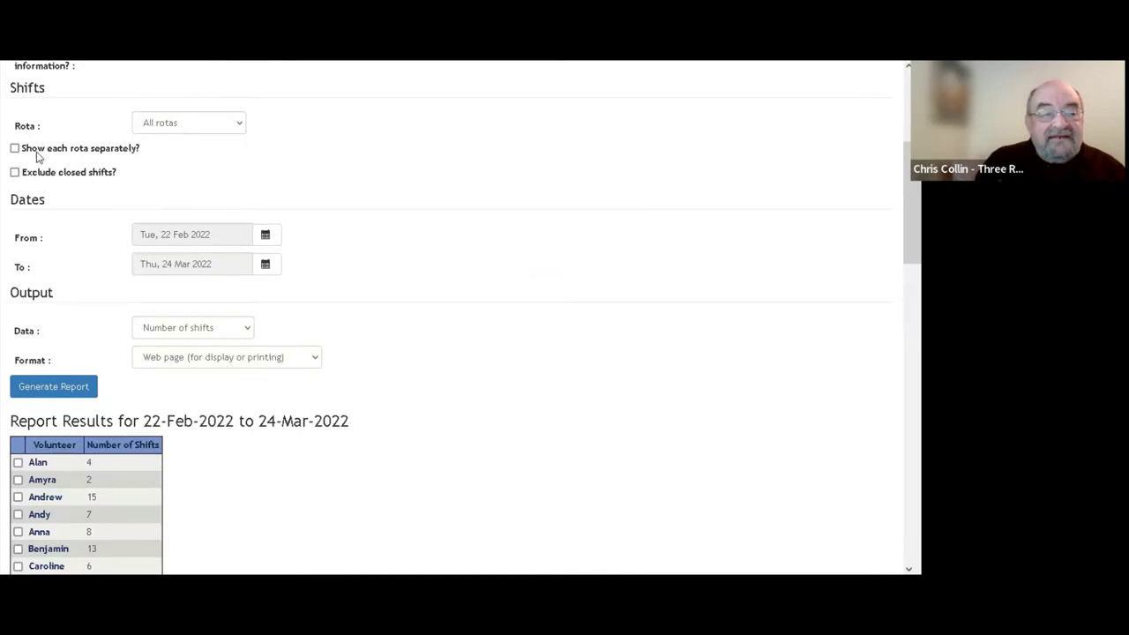
click(15, 148)
click(54, 385)
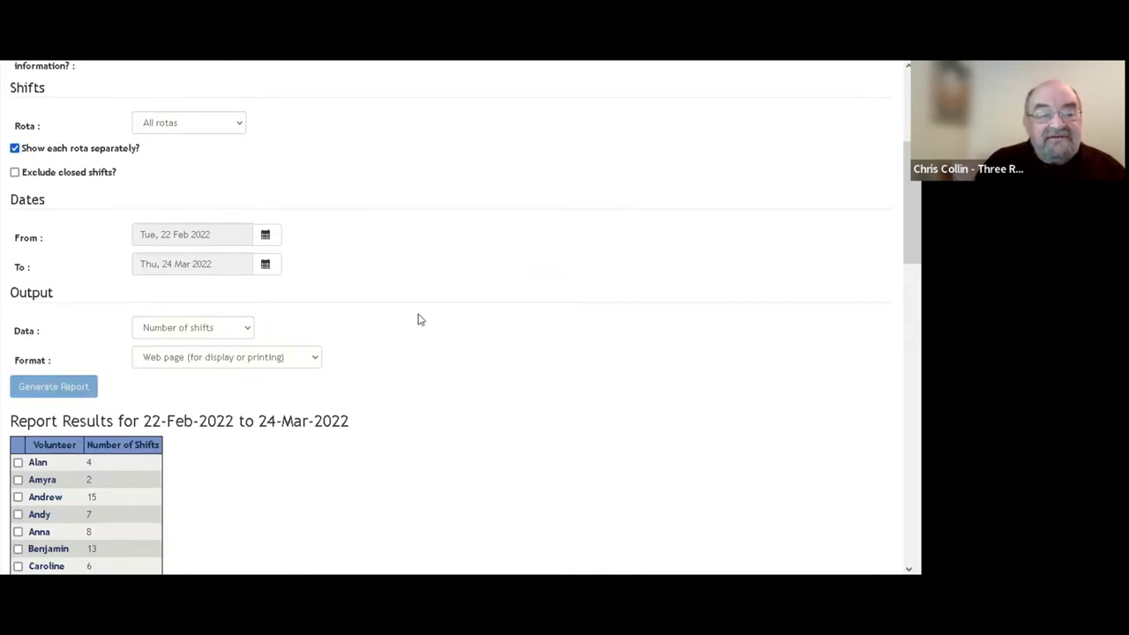
Sort the report by Total, highest first, with Andrew's 15 at the top.
scroll(304, 418, down, 1)
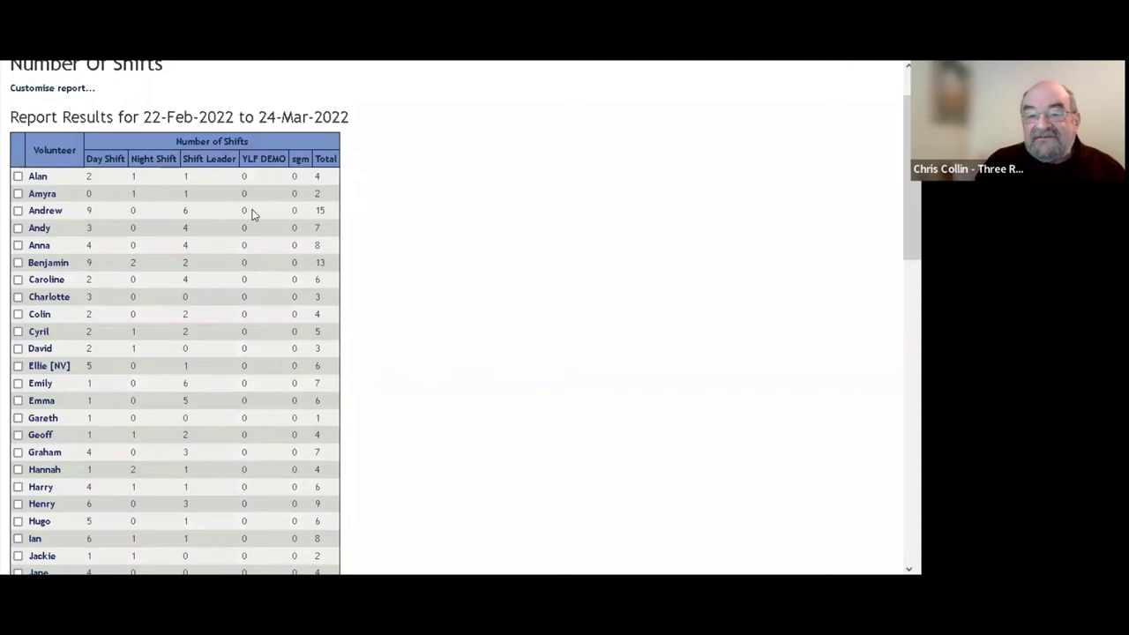
click(327, 160)
click(329, 160)
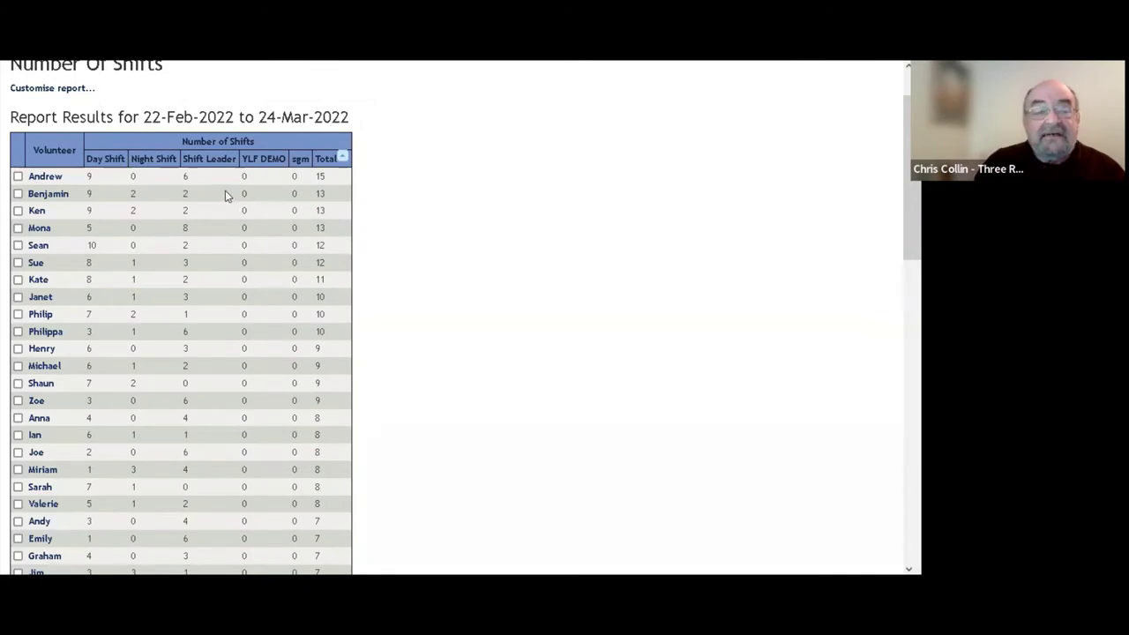
Customise the report to show Number of hours and regenerate it.
click(55, 90)
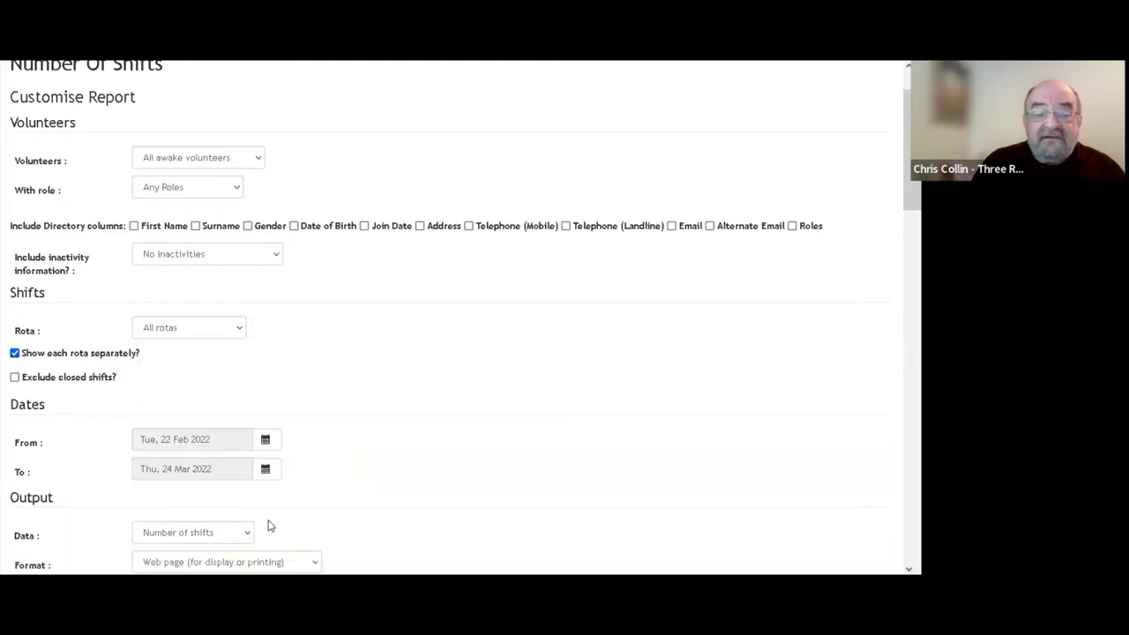
scroll(316, 386, down, 2)
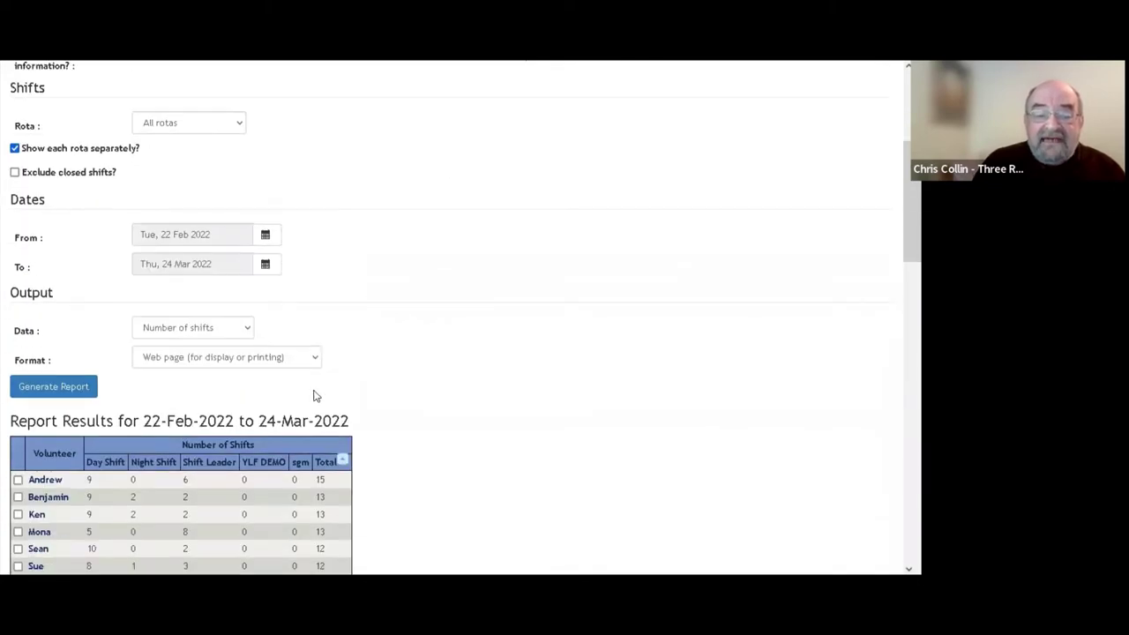
click(244, 327)
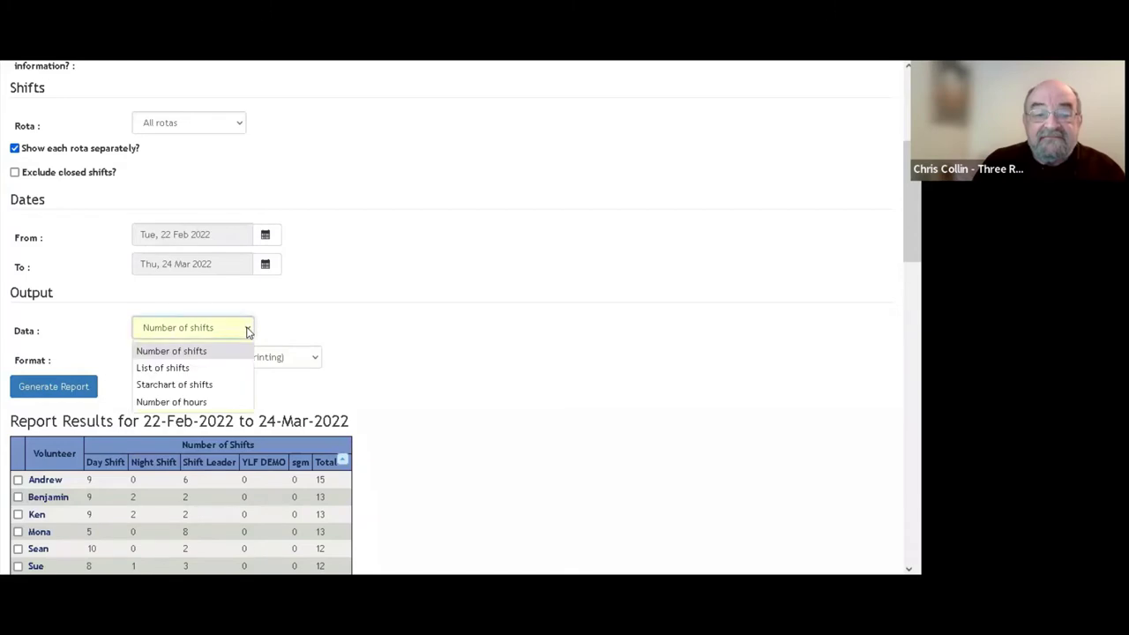
click(196, 401)
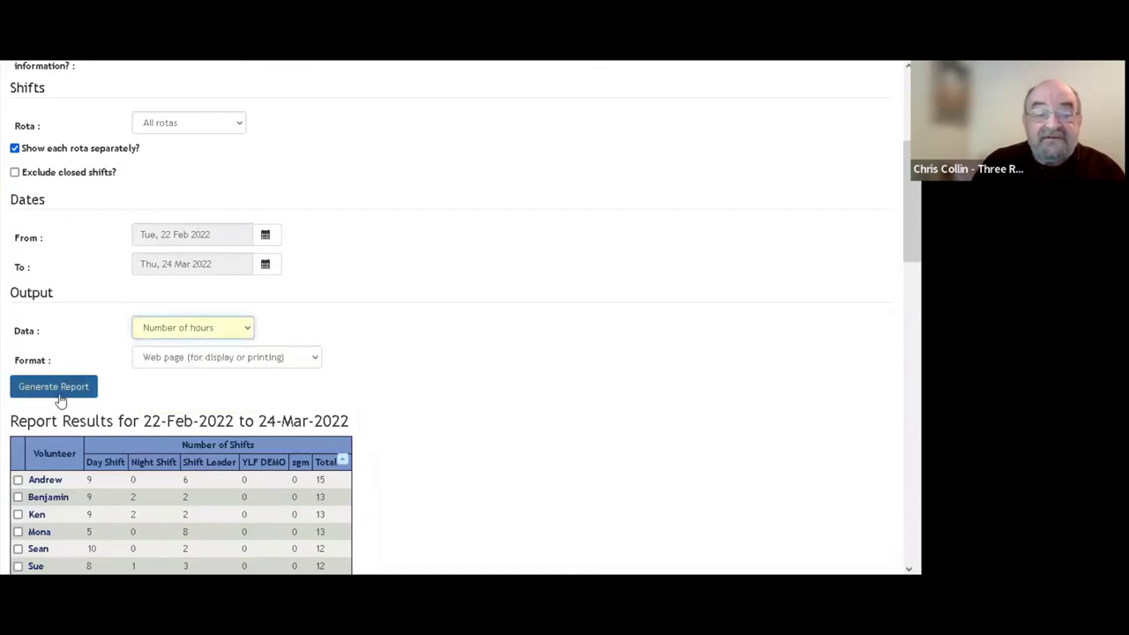
click(60, 388)
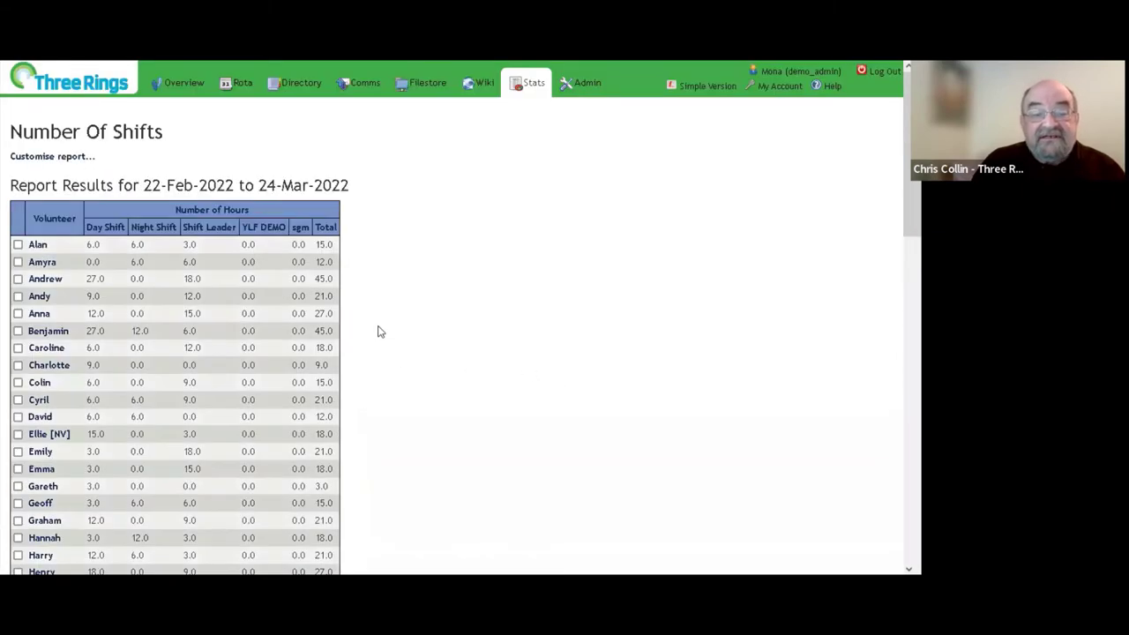
Sort the hours report by Total descending, with Ken's 51.0 first.
scroll(370, 337, down, 1)
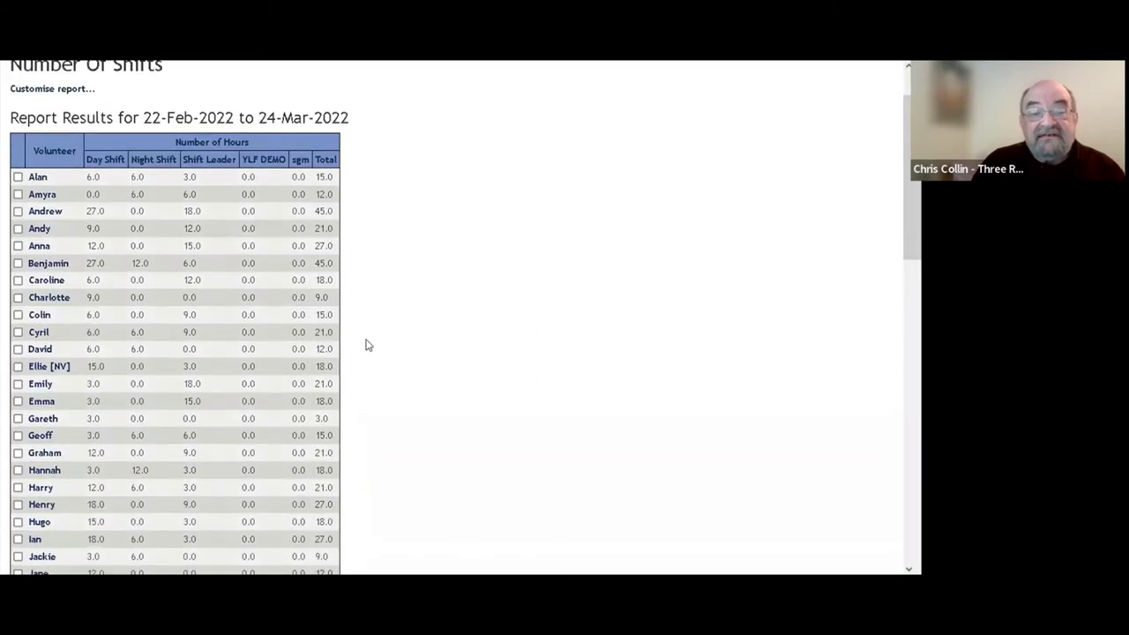
click(326, 159)
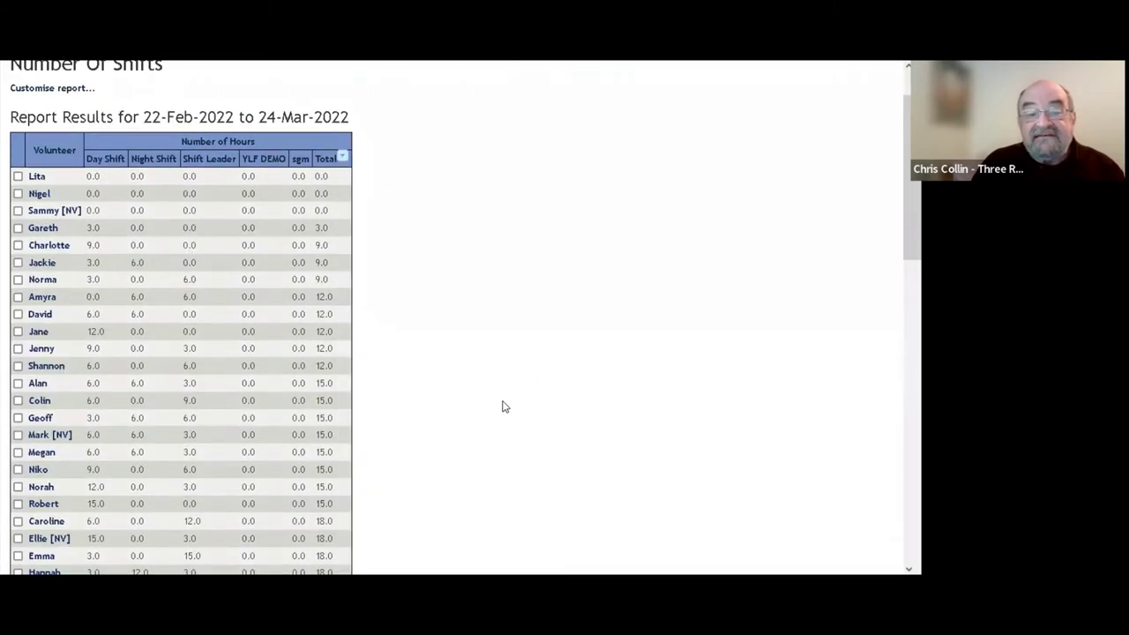
click(329, 159)
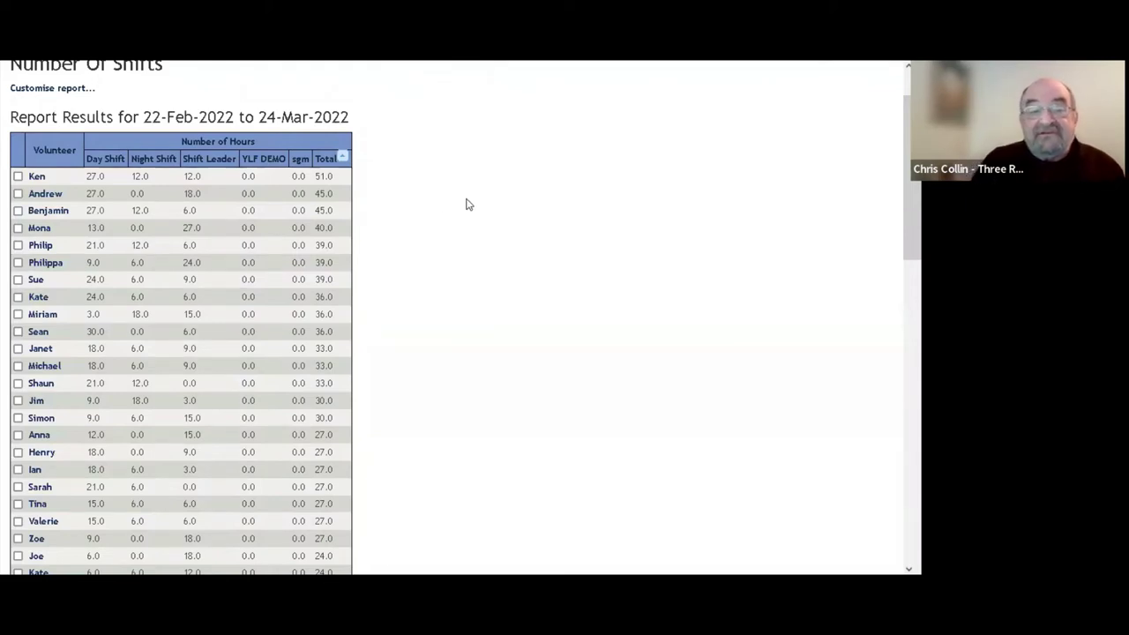
scroll(460, 199, up, 2)
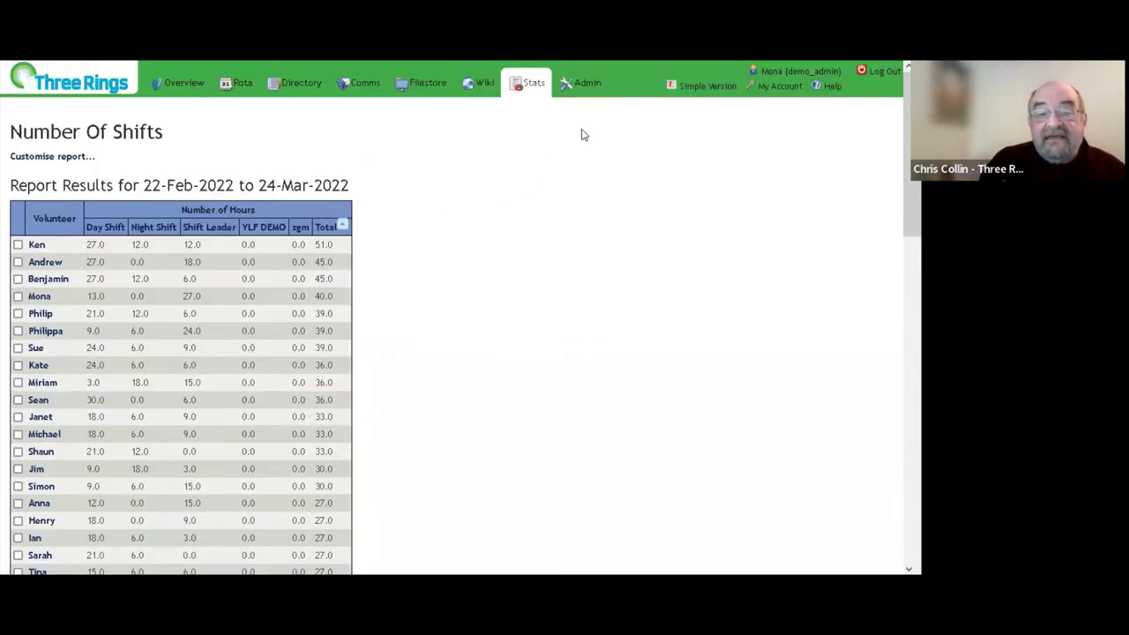
Open the Admin area and go to its Roles page.
click(588, 84)
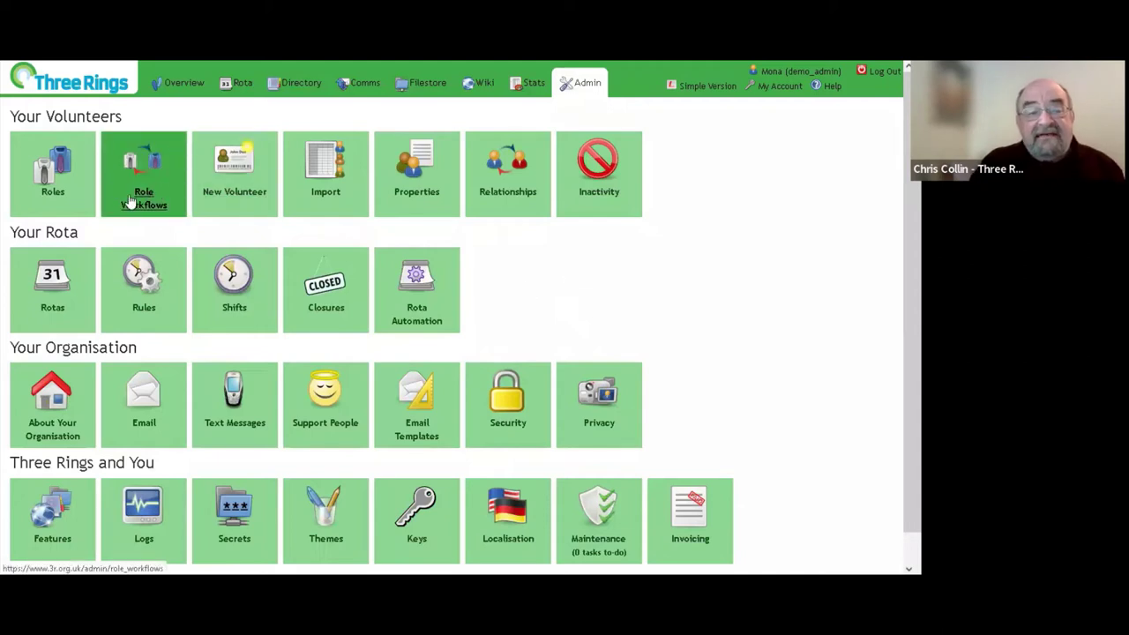
click(52, 201)
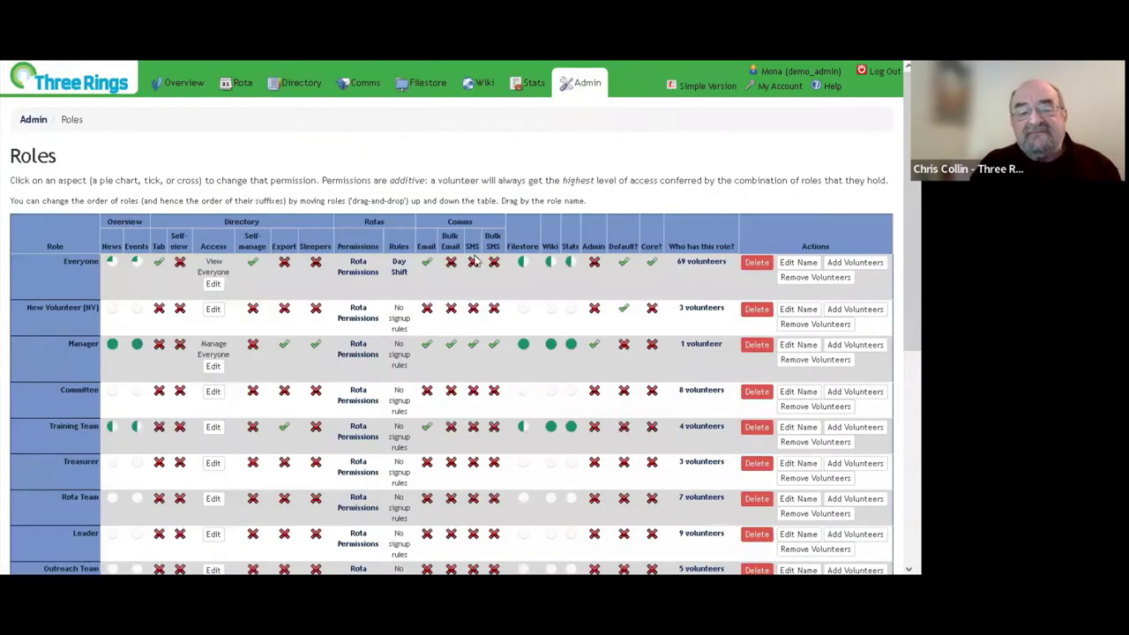
Check the Everyone role's News permission (View) and cancel without changing it.
scroll(397, 252, down, 3)
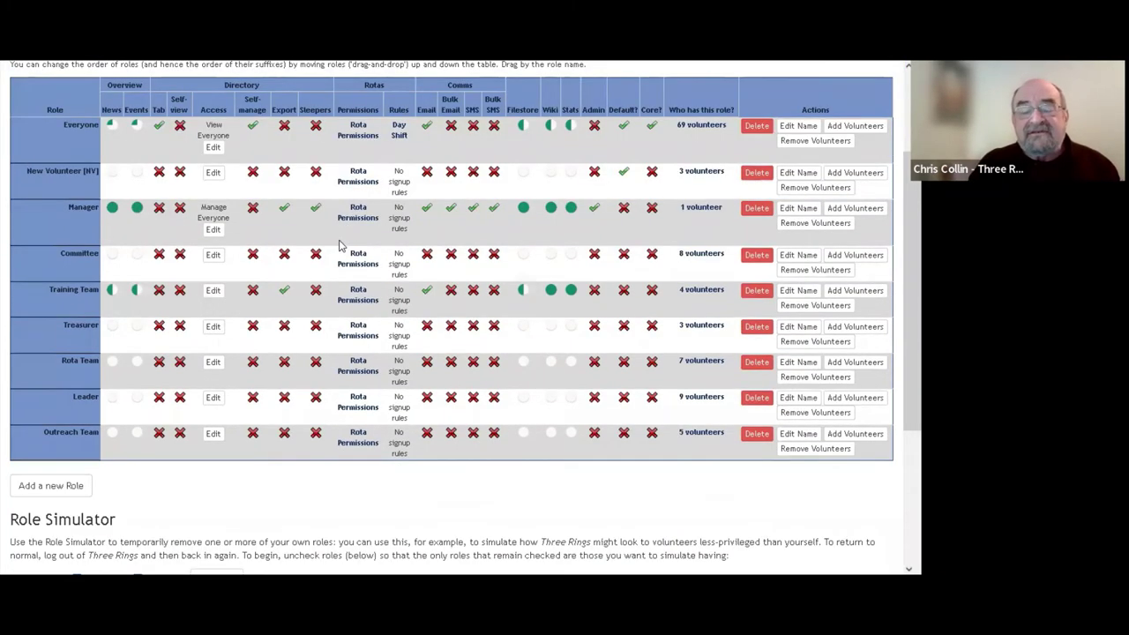
click(111, 128)
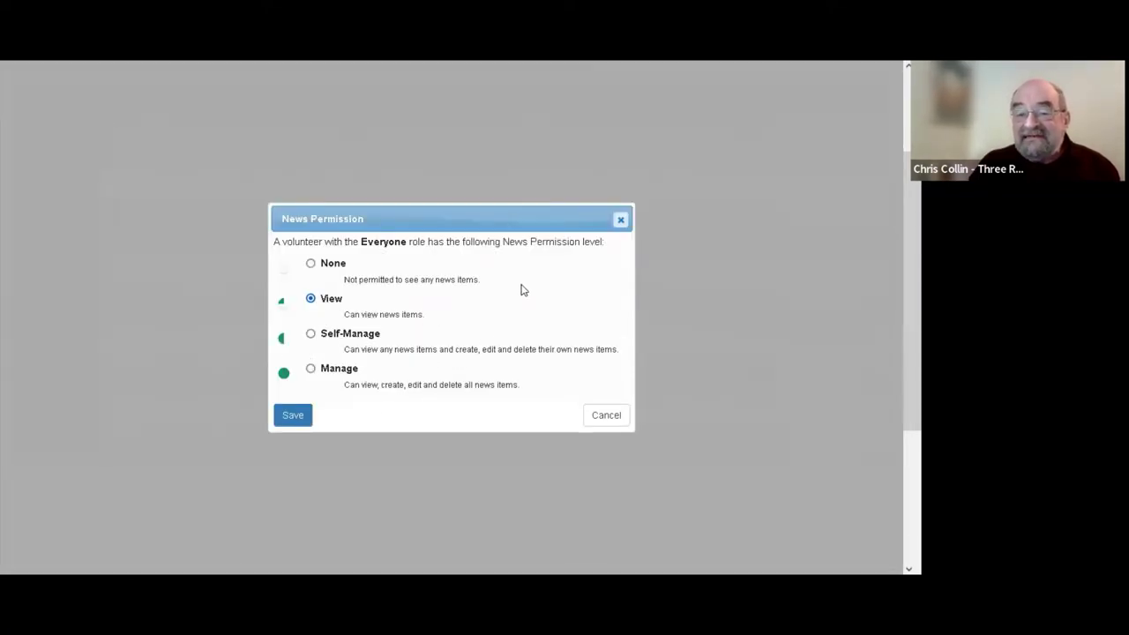
click(606, 415)
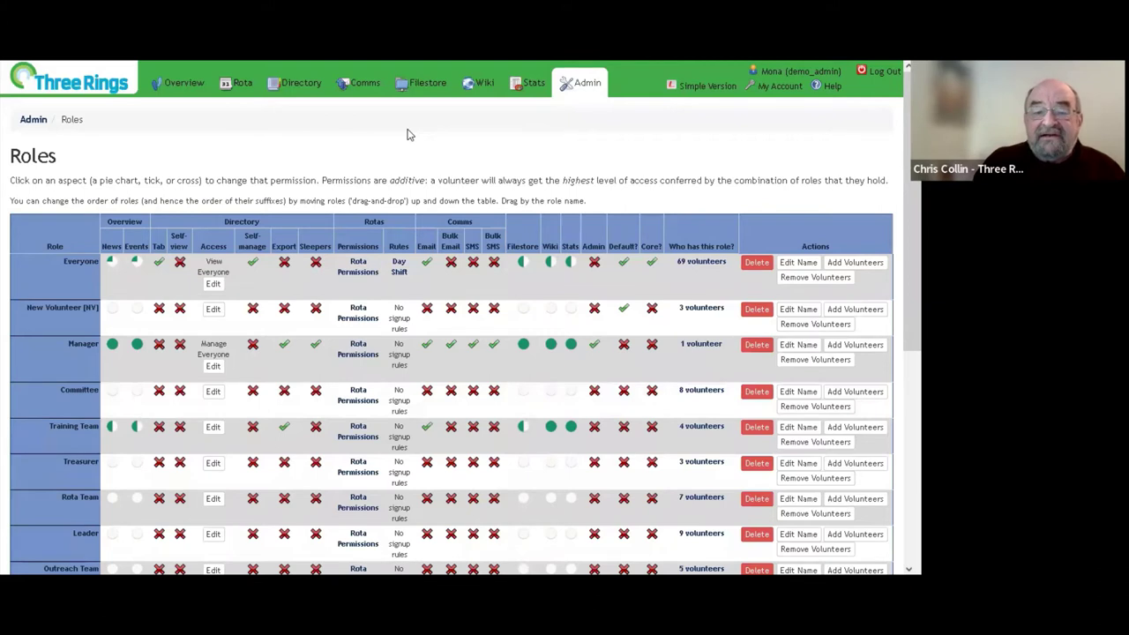
scroll(408, 133, down, 1)
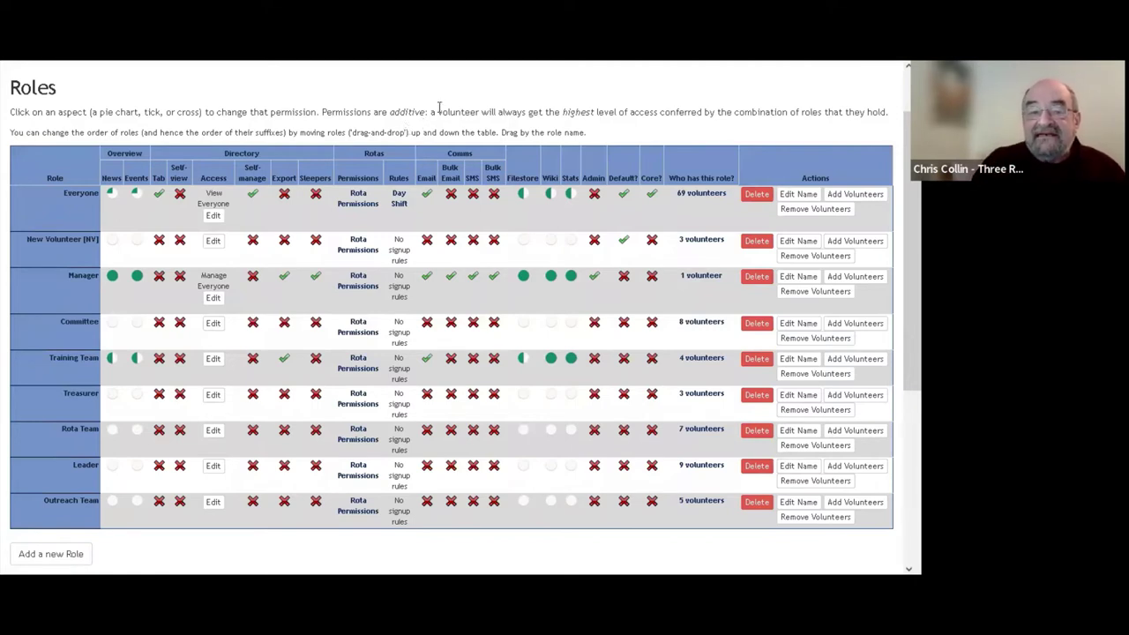
scroll(441, 101, up, 1)
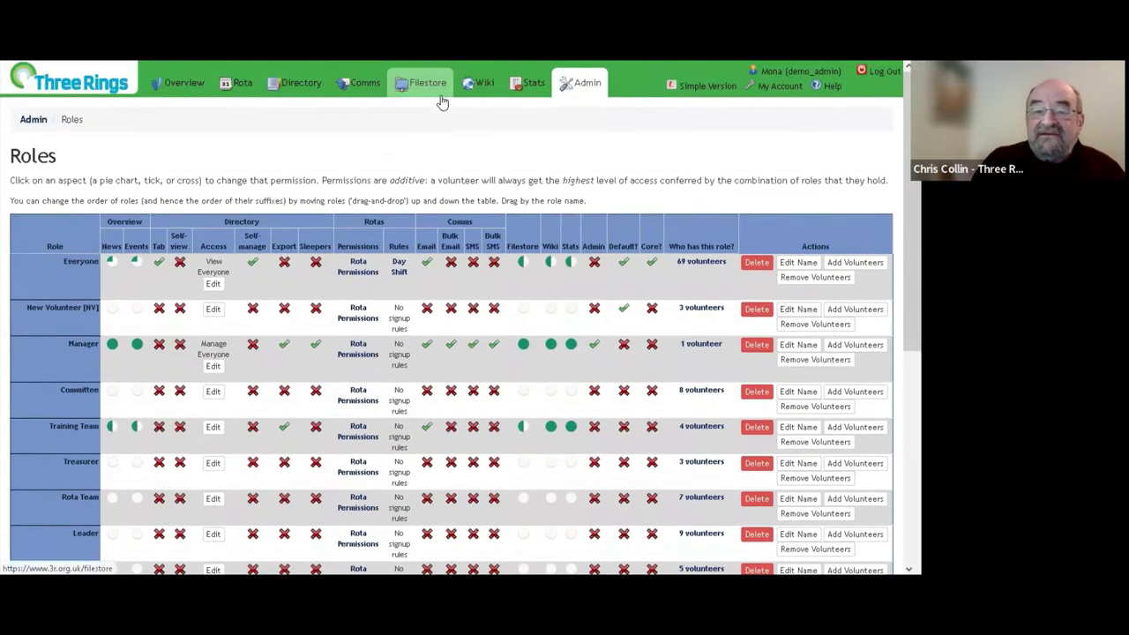